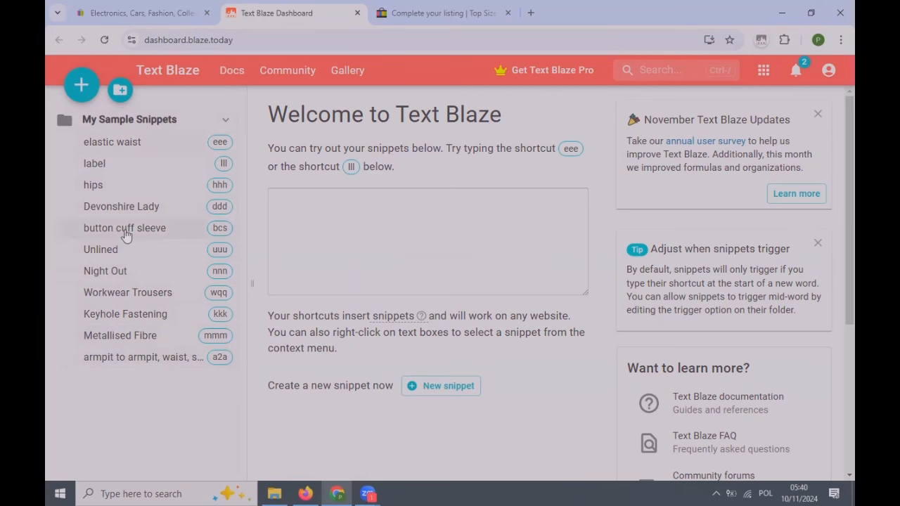
View the button cuff sleeve snippet, and switch to the eBay listing to look through the available Sleeve Type options
click(125, 236)
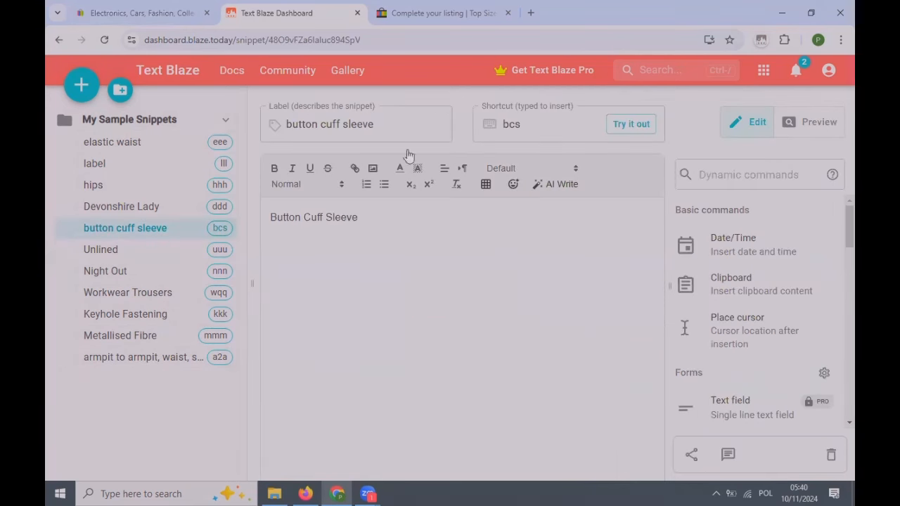
click(435, 7)
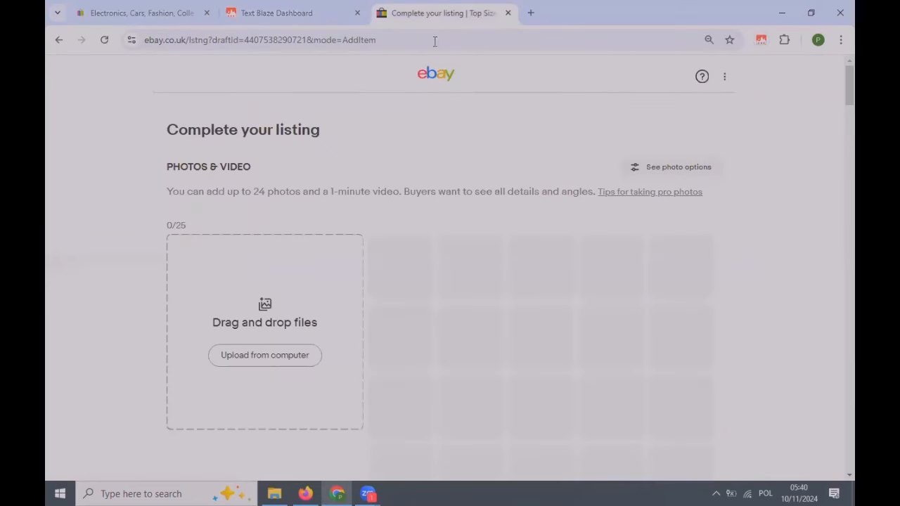
scroll(150, 172, down, 6)
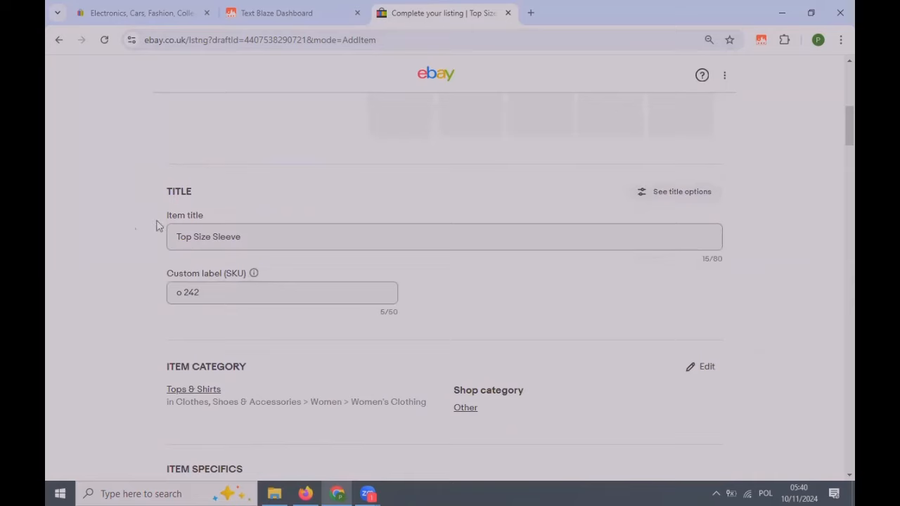
scroll(167, 220, down, 12)
scroll(168, 224, down, 6)
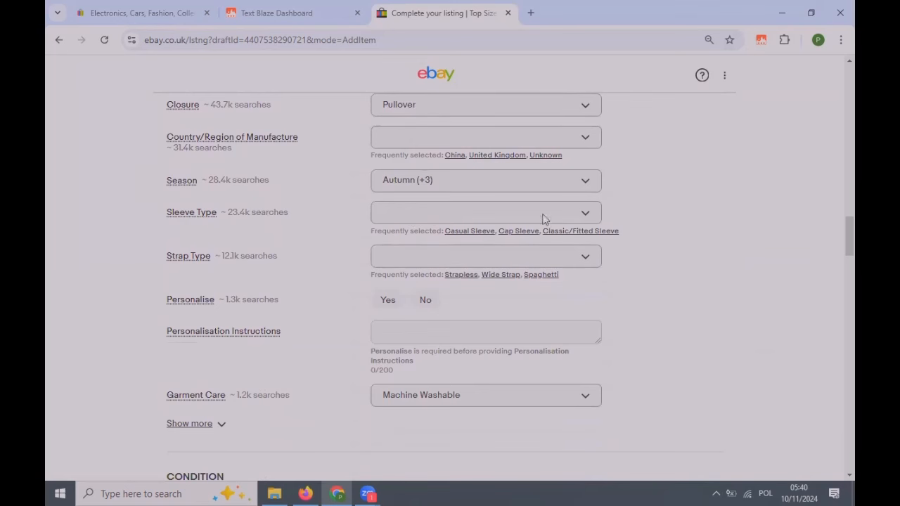
scroll(505, 214, down, 1)
click(534, 149)
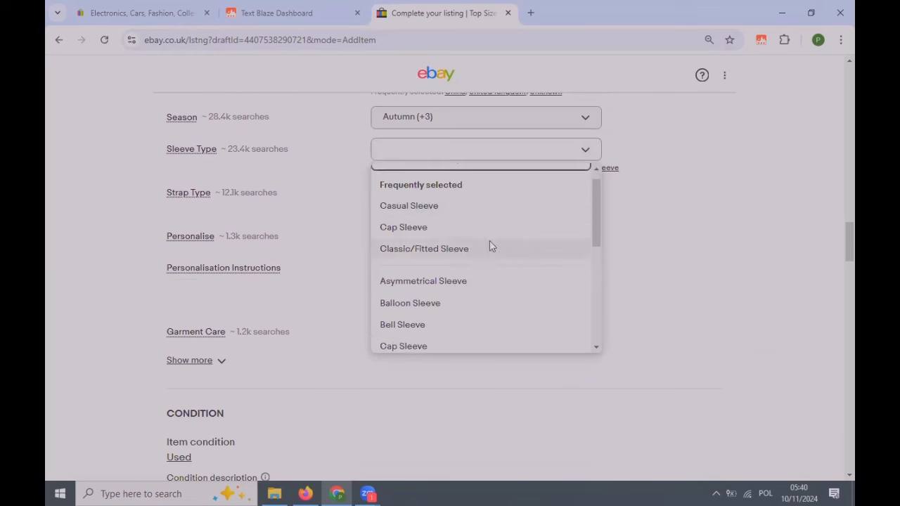
scroll(490, 246, down, 5)
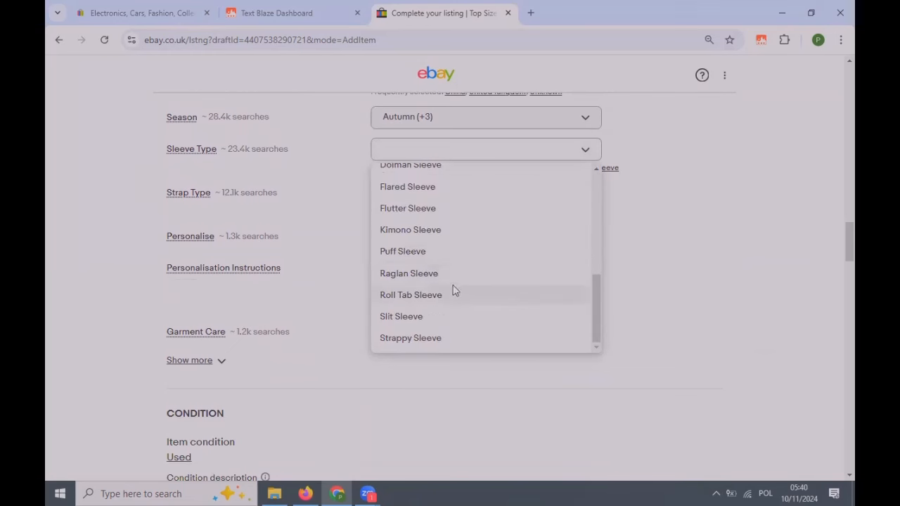
scroll(457, 329, up, 5)
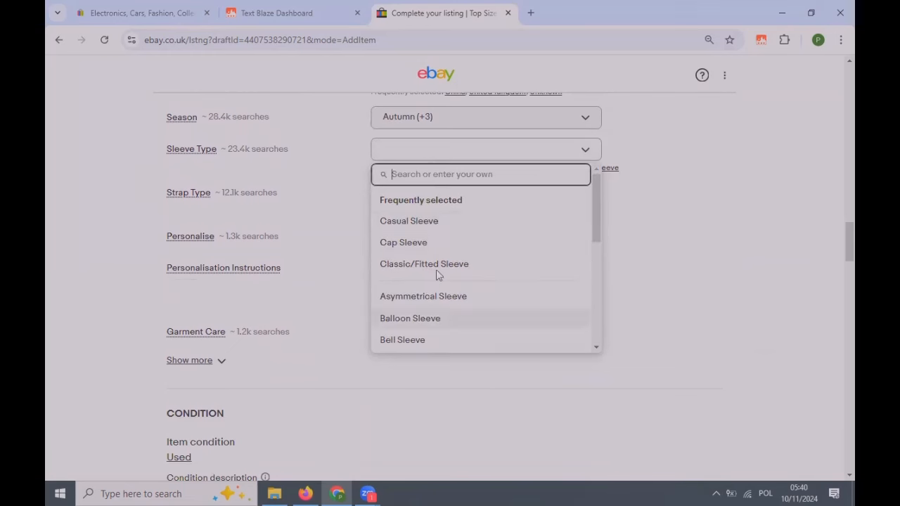
scroll(431, 235, down, 5)
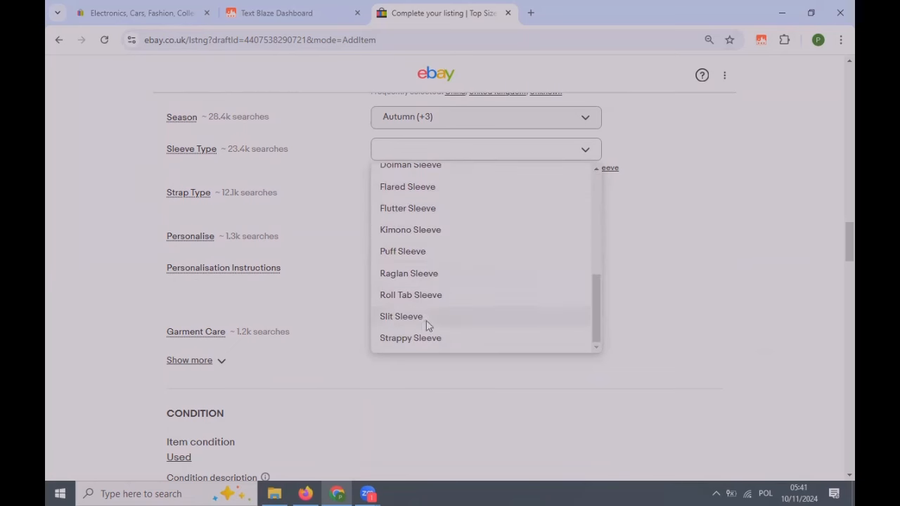
scroll(423, 227, up, 5)
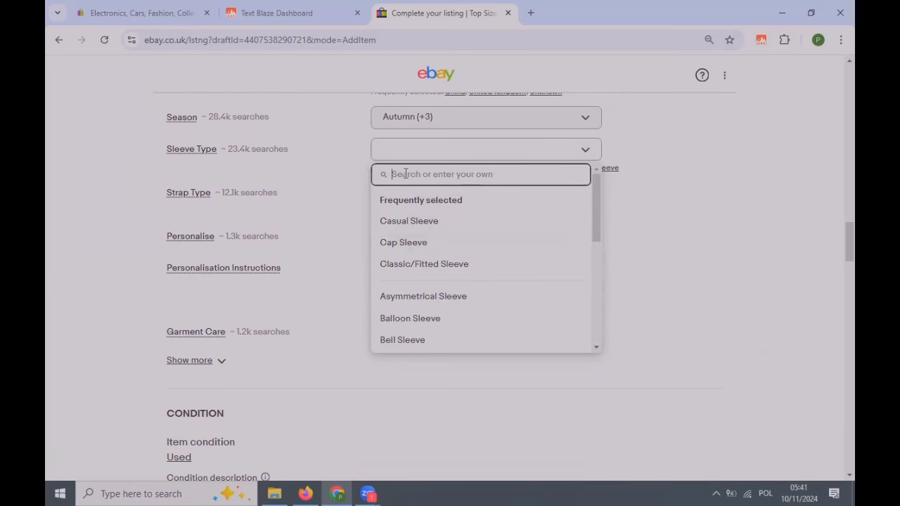
Check the button cuff sleeve snippet's shortcut in Text Blaze and set the eBay listing's Sleeve Type to the custom value Button Cuff Sleeve
click(287, 5)
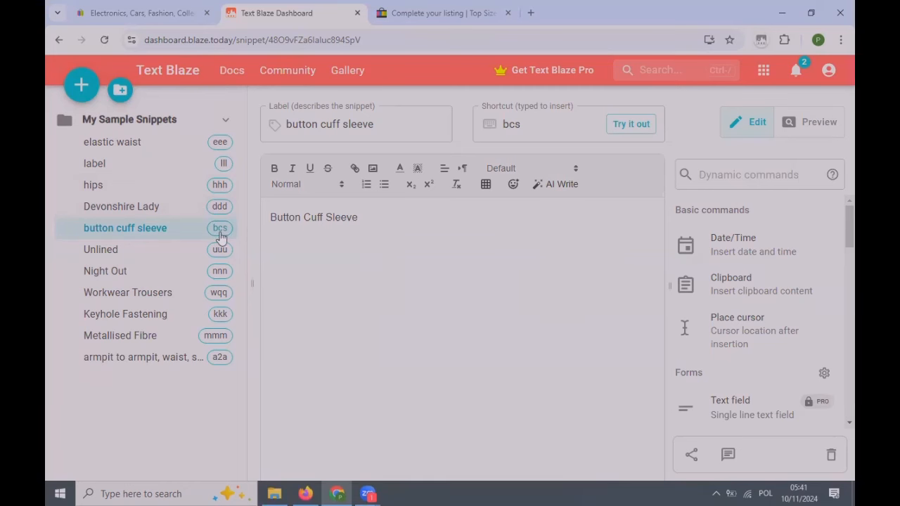
click(420, 14)
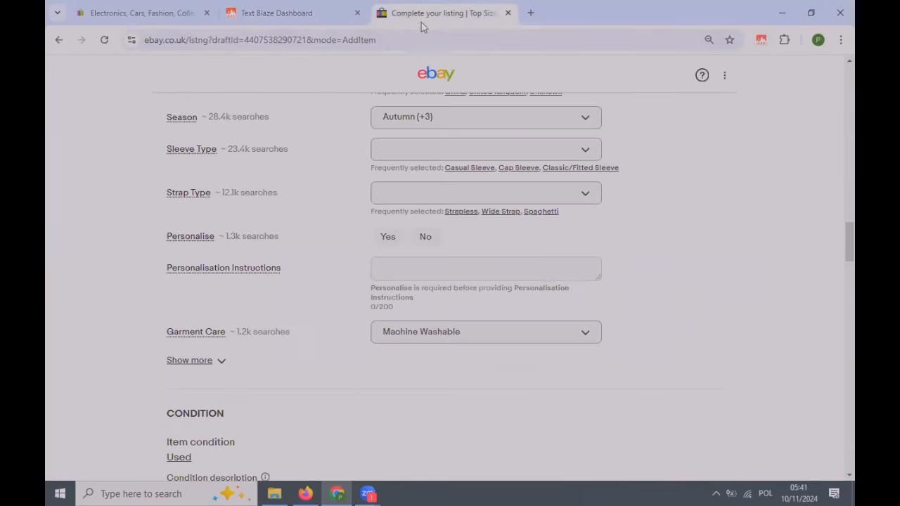
click(399, 150)
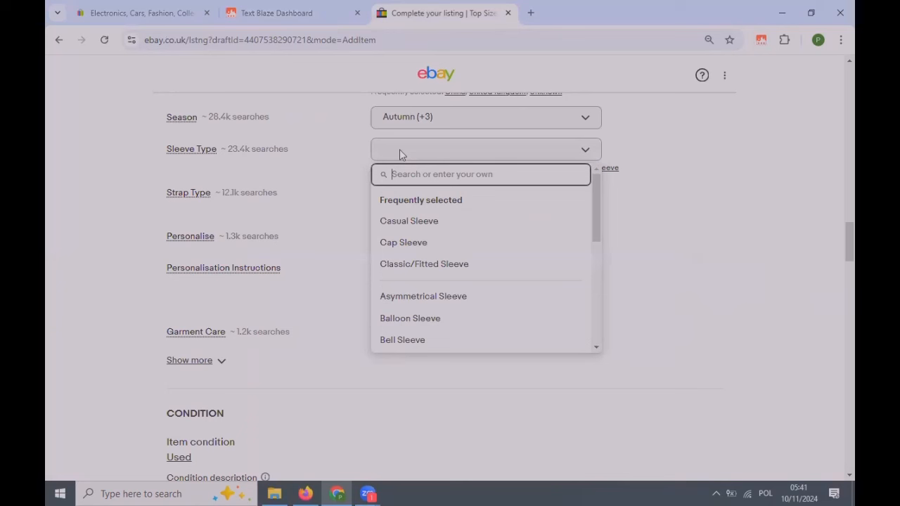
text(Button Cuff Sleeve)
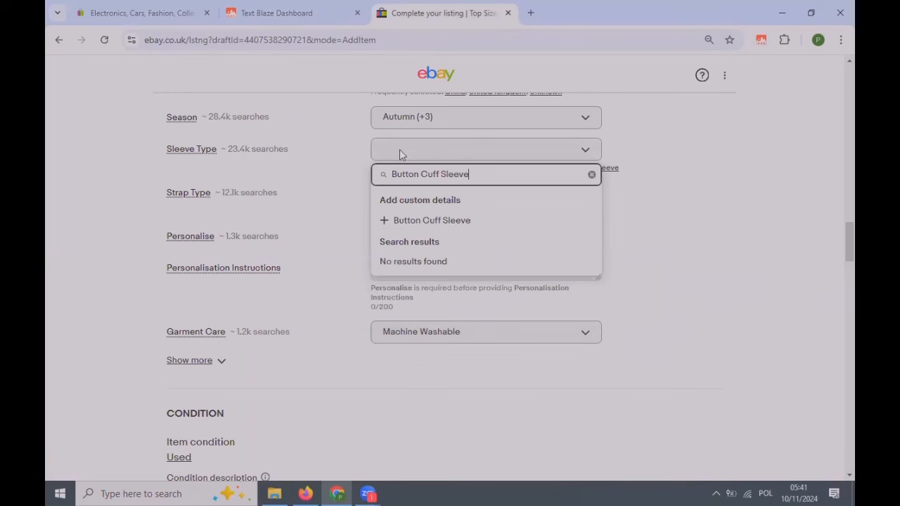
click(474, 220)
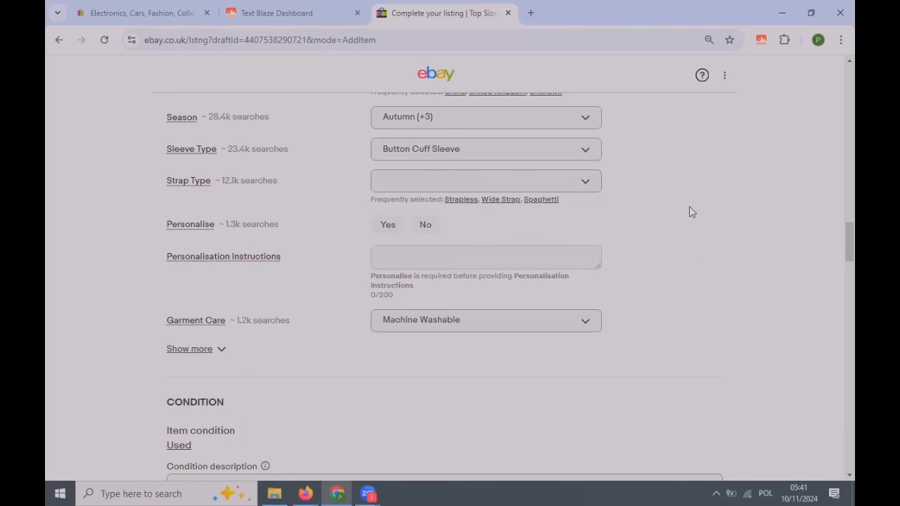
Switch to Text Blaze and create a new snippet labelled "abstract pattern"
click(303, 6)
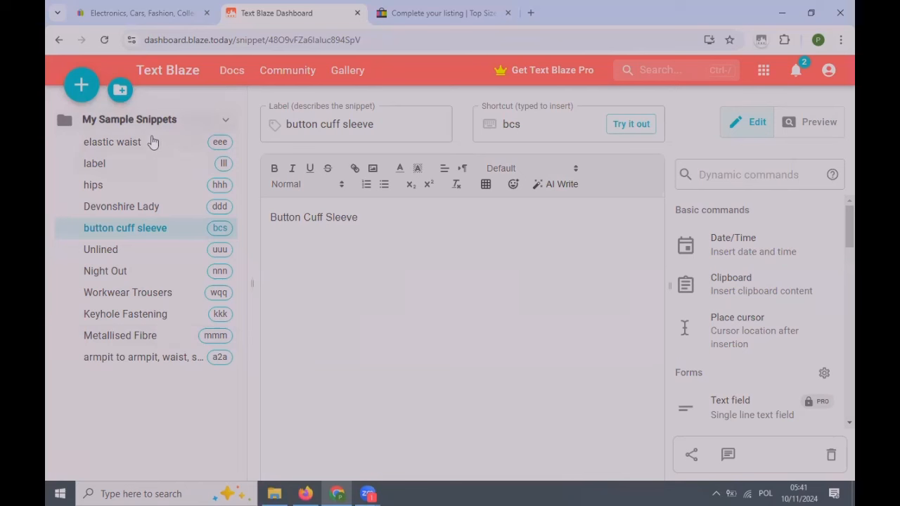
click(83, 87)
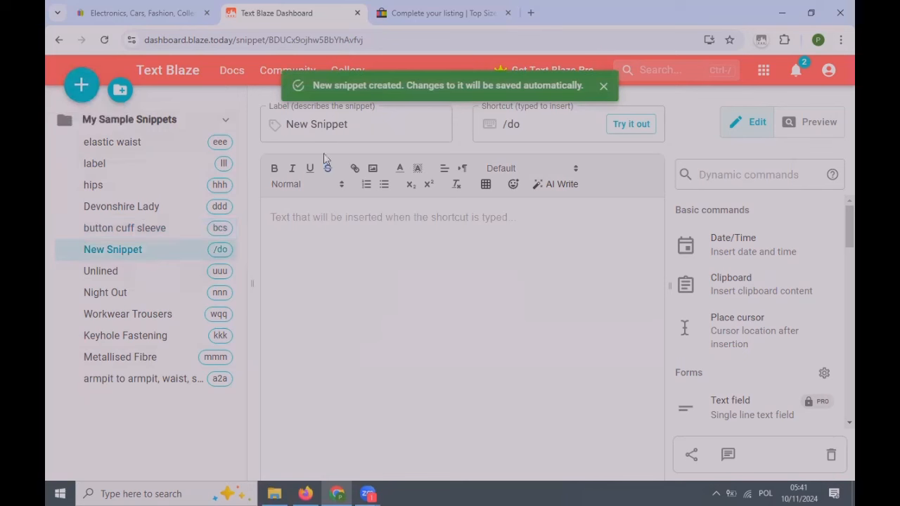
double_click(314, 124)
triple_click(315, 124)
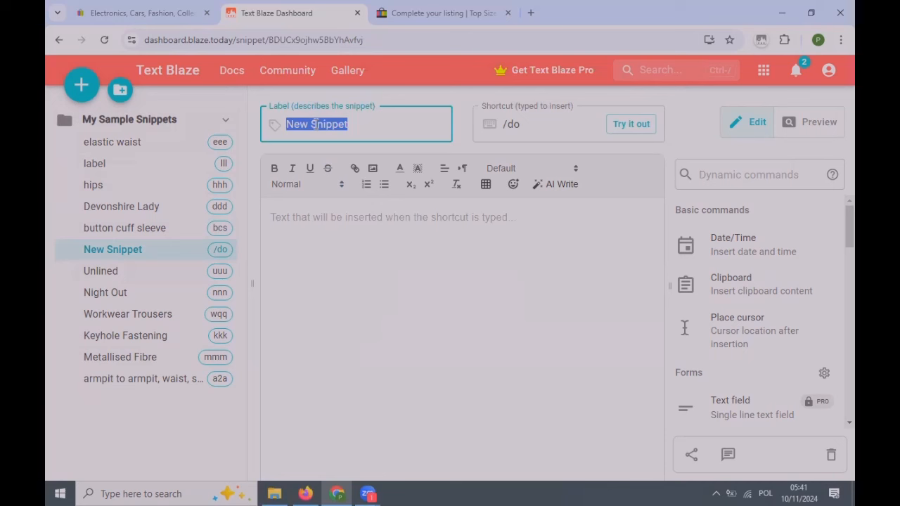
text(ab)
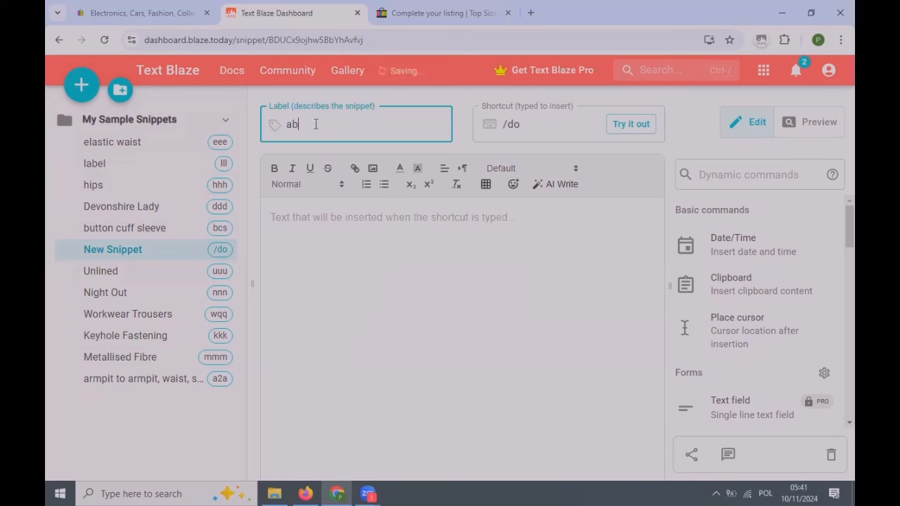
text(stract)
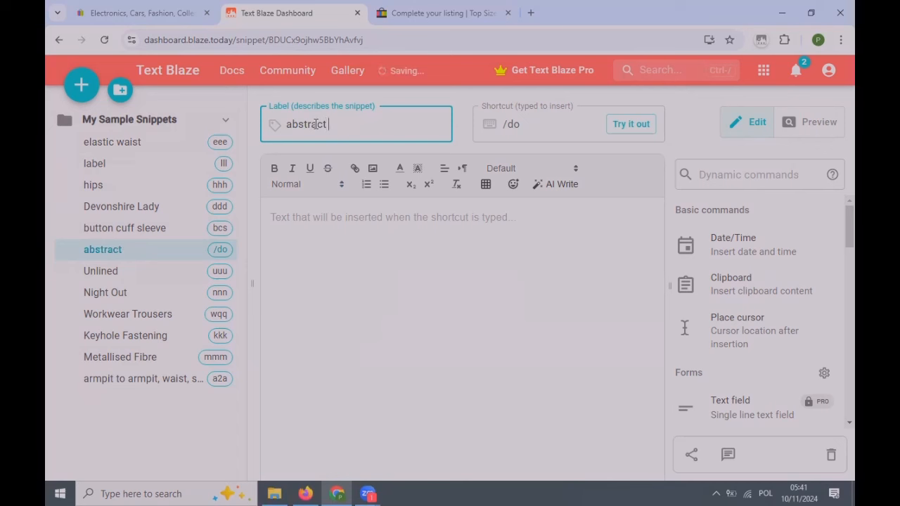
text( pattern)
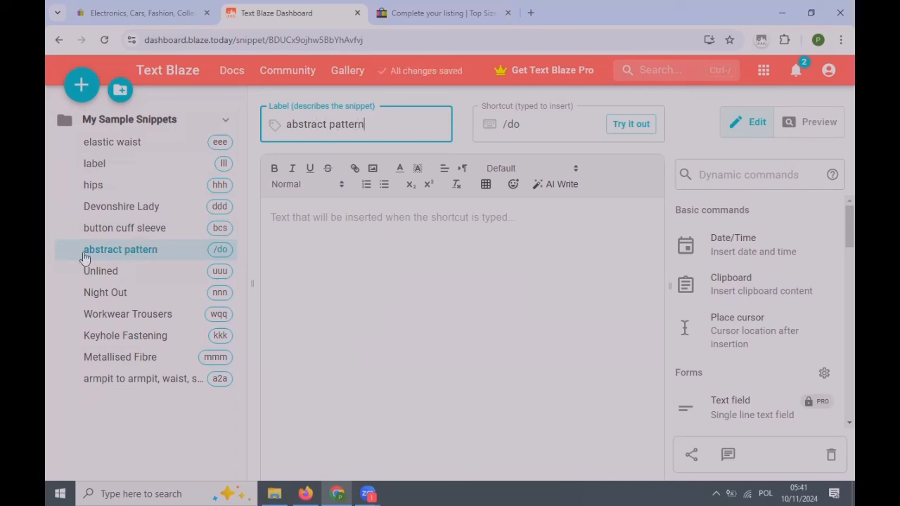
Give the abstract pattern snippet the shortcut "aaa" and the insertion text "Abstract Pattern"
click(525, 123)
key(ctrl+a)
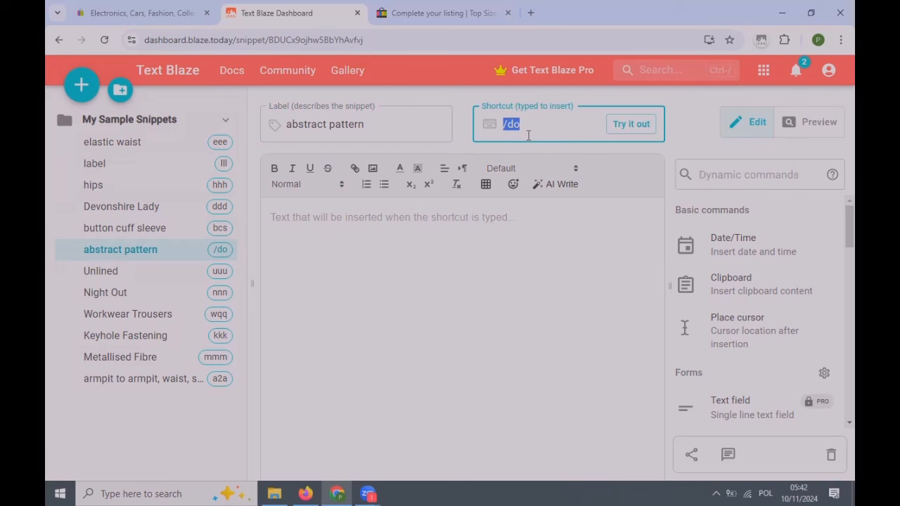
text(aaa)
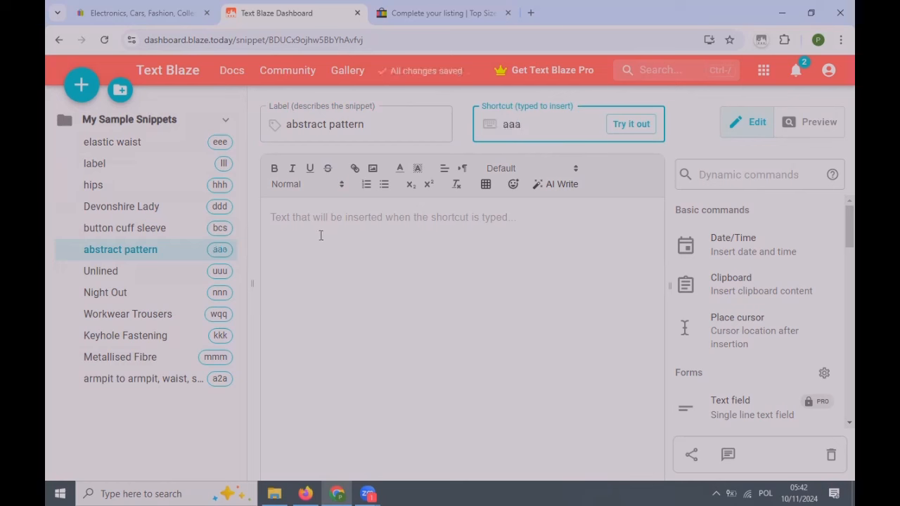
click(321, 235)
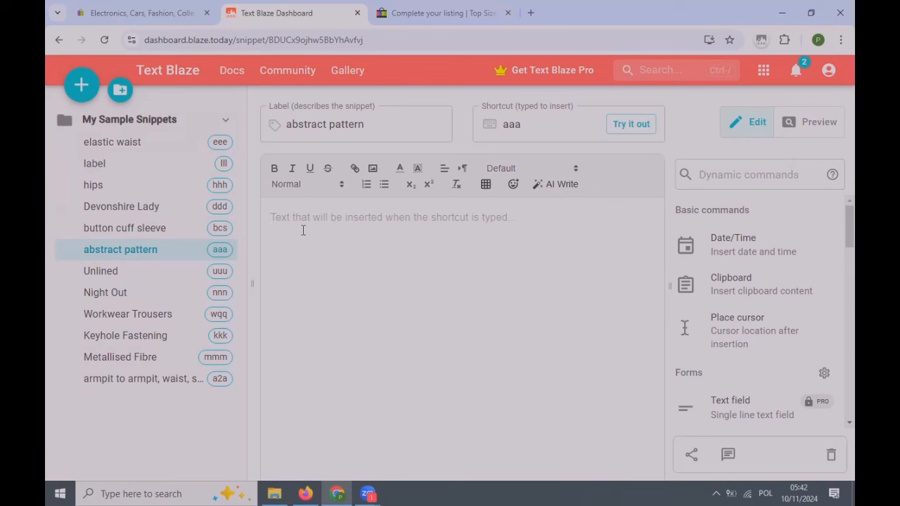
text(Abstra)
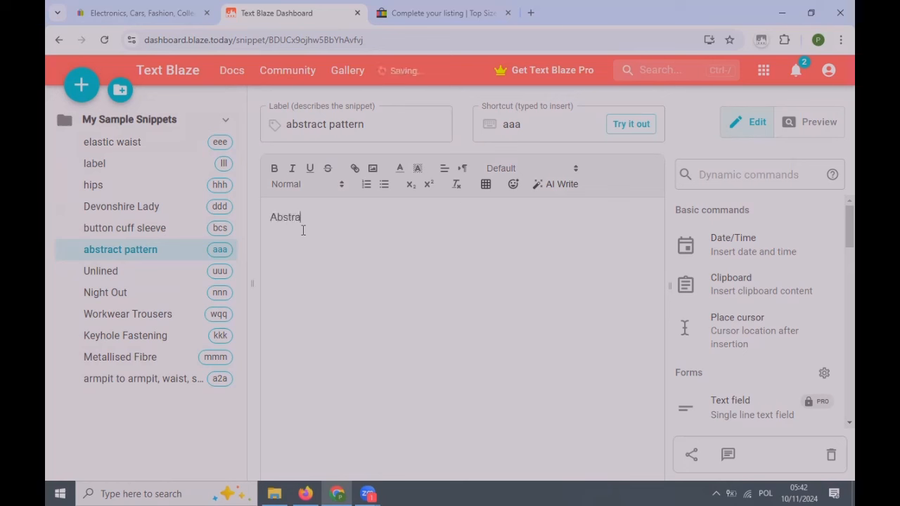
text(ct Pattern)
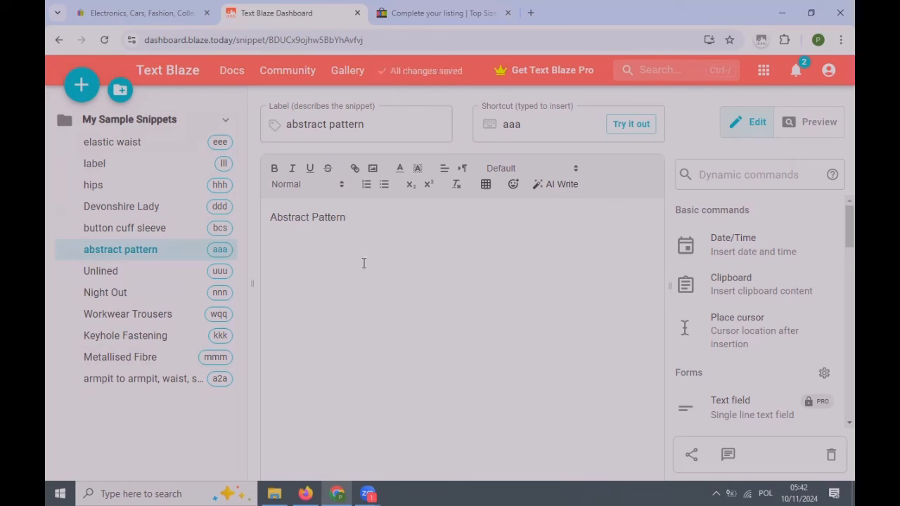
click(135, 258)
Switch to the eBay listing, look through the Pattern options and set Pattern to the custom value Abstract Pattern
click(412, 10)
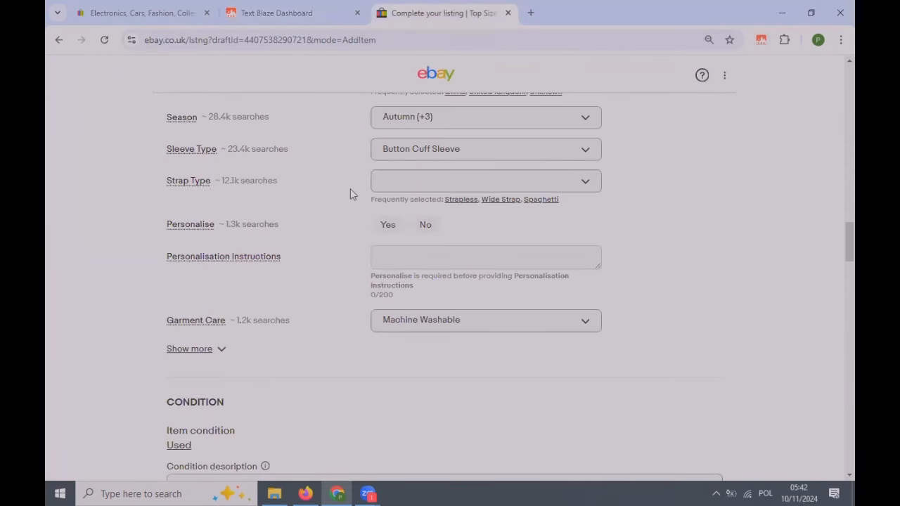
scroll(335, 256, up, 5)
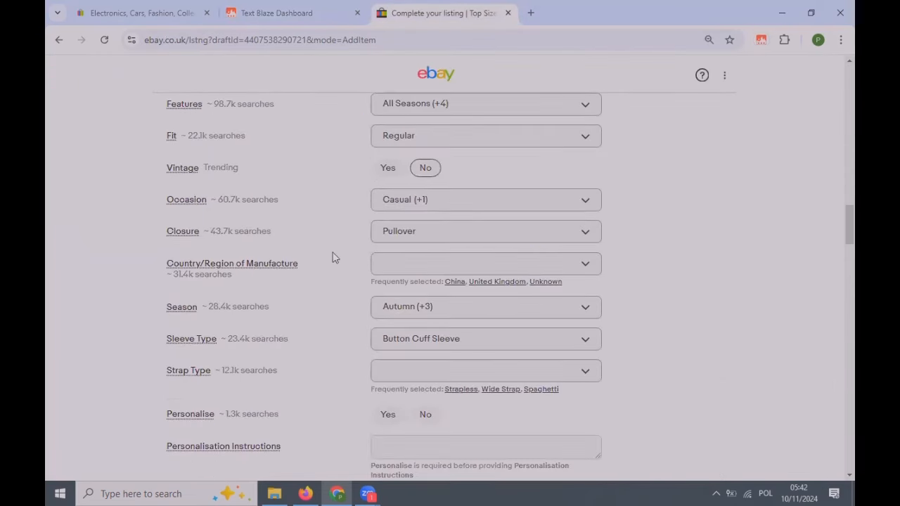
scroll(336, 258, up, 1)
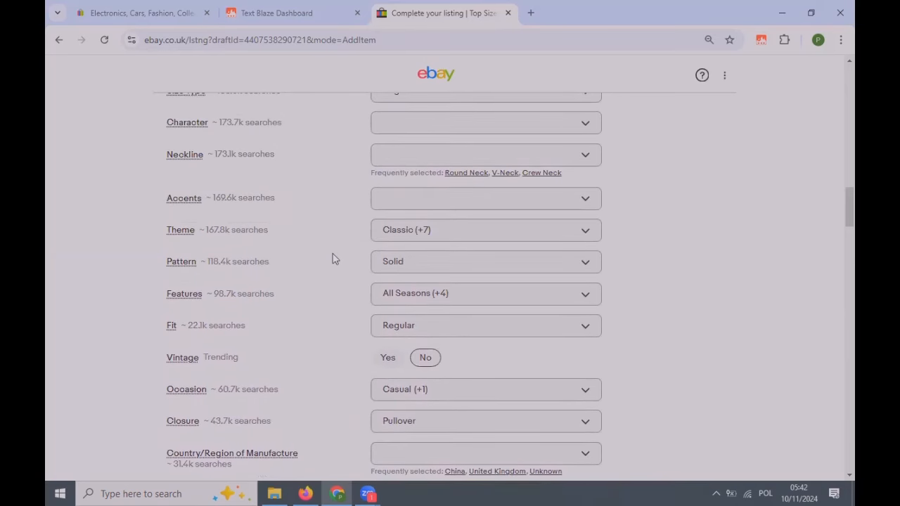
click(429, 267)
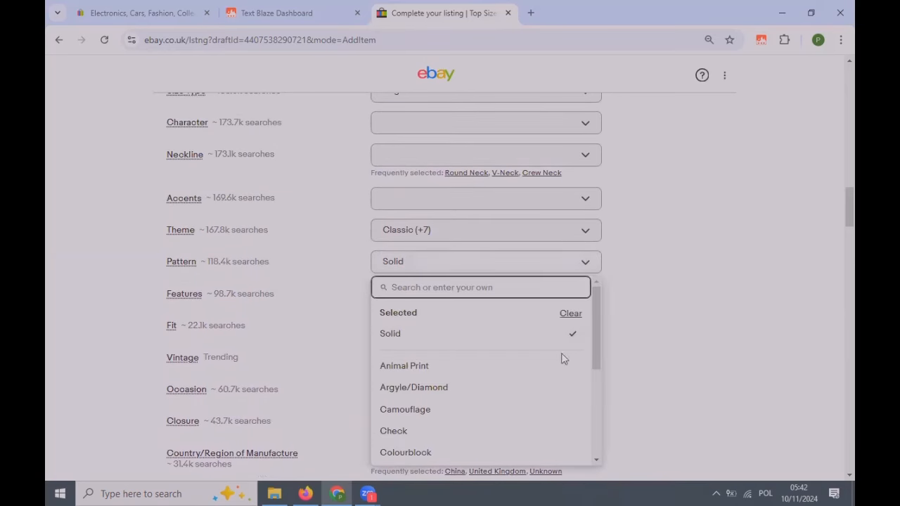
scroll(494, 356, down, 5)
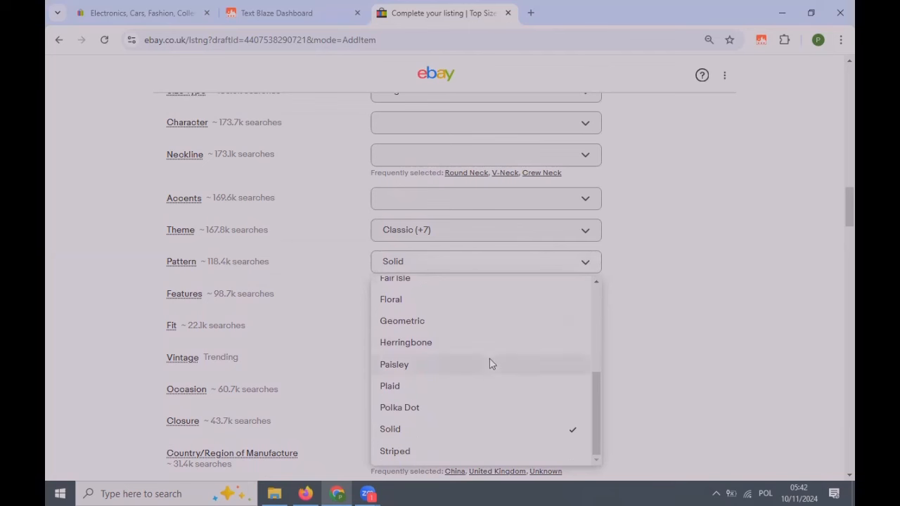
scroll(453, 365, up, 5)
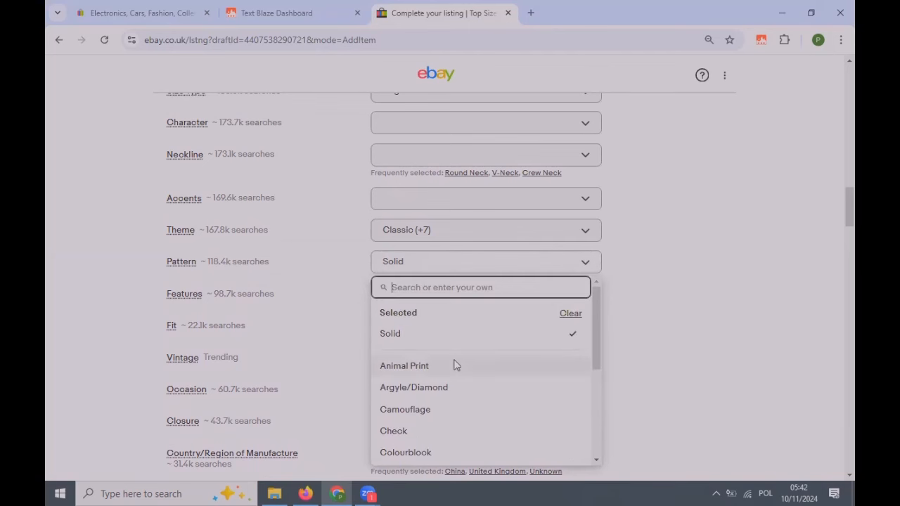
click(336, 264)
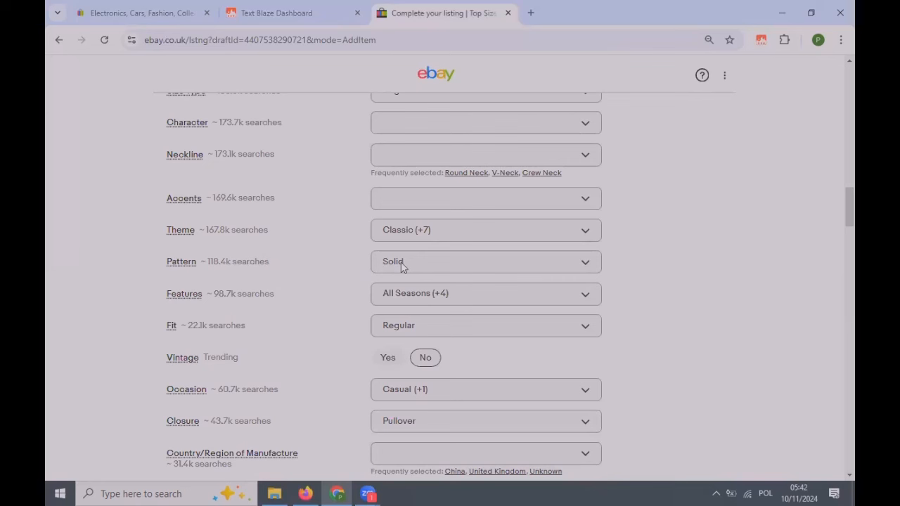
click(403, 267)
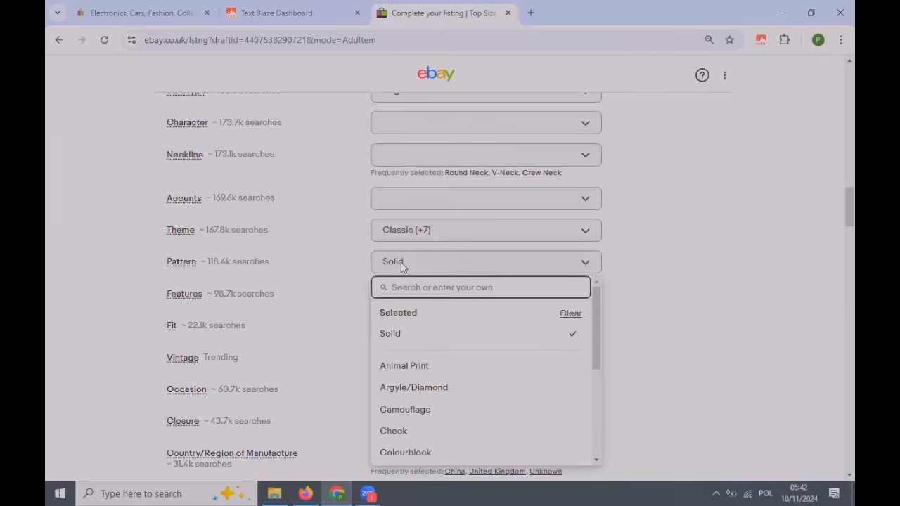
text(Abstract Pattern)
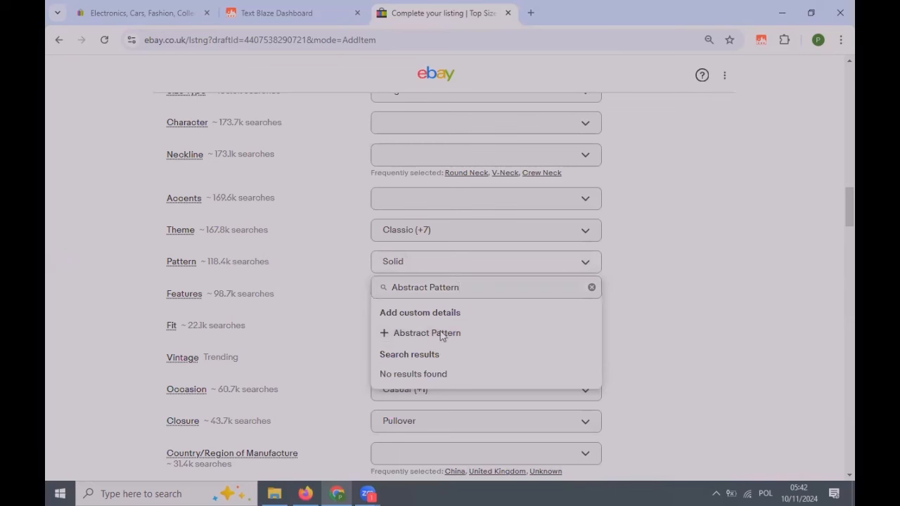
click(440, 333)
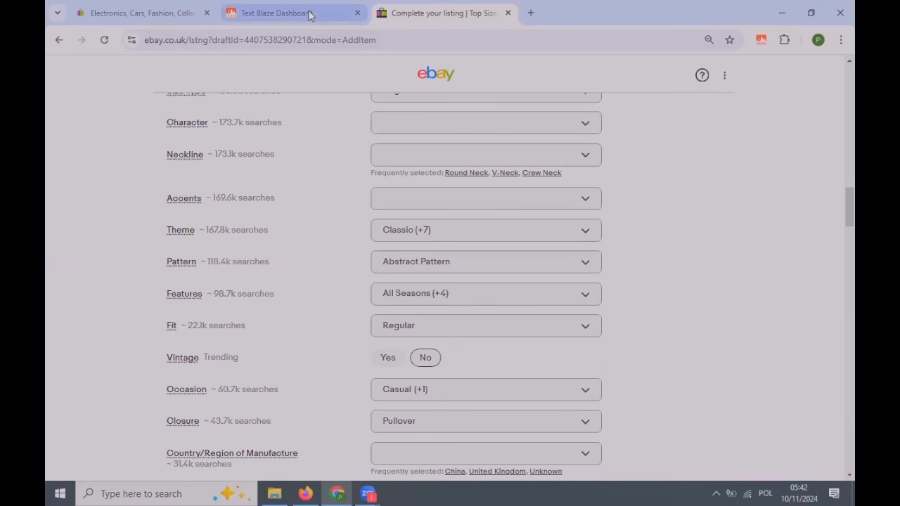
Switch to Text Blaze to review the list of saved snippets and their shortcuts, and return to the eBay listing
mouse_move(310, 15)
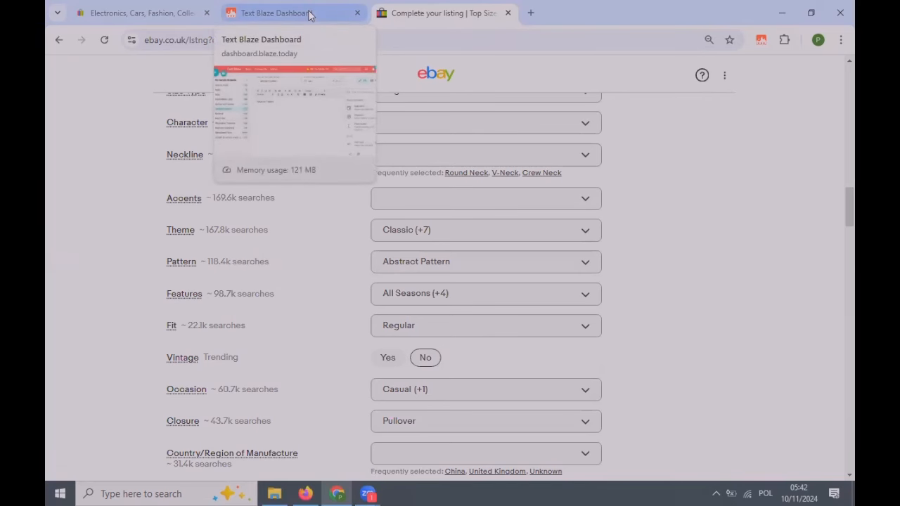
click(309, 14)
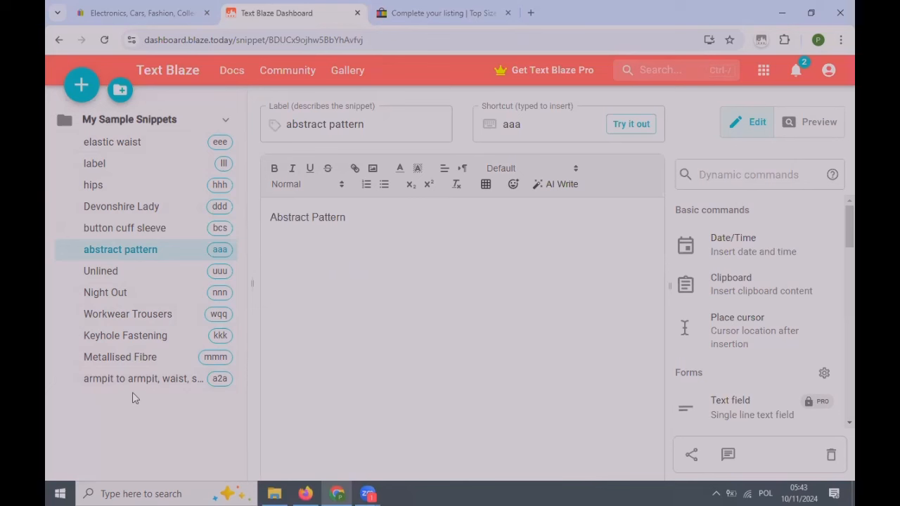
click(417, 11)
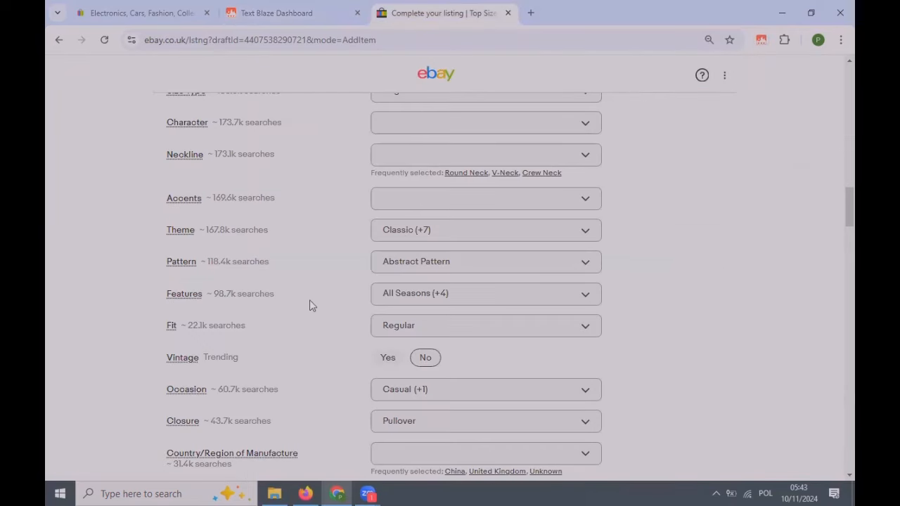
Look over the listing's item specifics and check which options are selected for Material
scroll(309, 303, down, 2)
scroll(355, 278, up, 4)
scroll(355, 278, up, 6)
scroll(355, 277, down, 4)
scroll(355, 276, down, 2)
scroll(355, 275, up, 1)
click(405, 207)
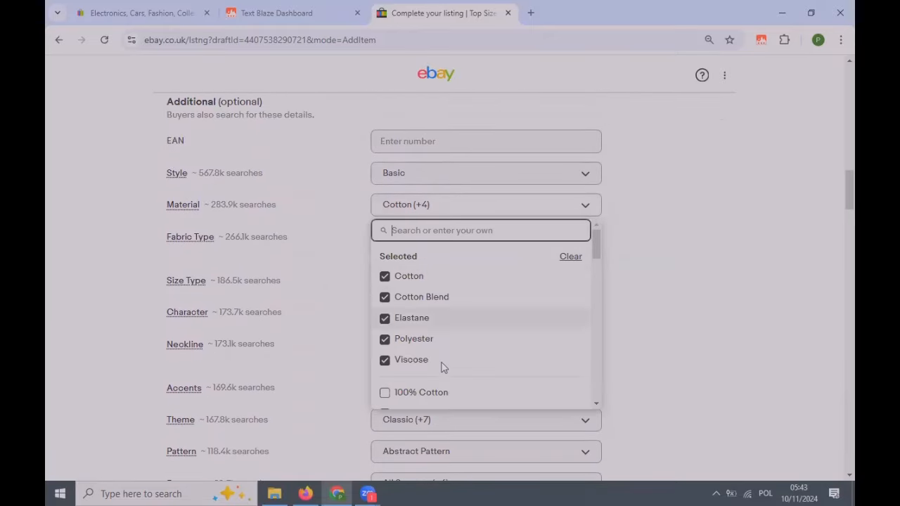
click(342, 233)
Check which options are selected for Theme and Features in the item specifics
scroll(349, 232, down, 3)
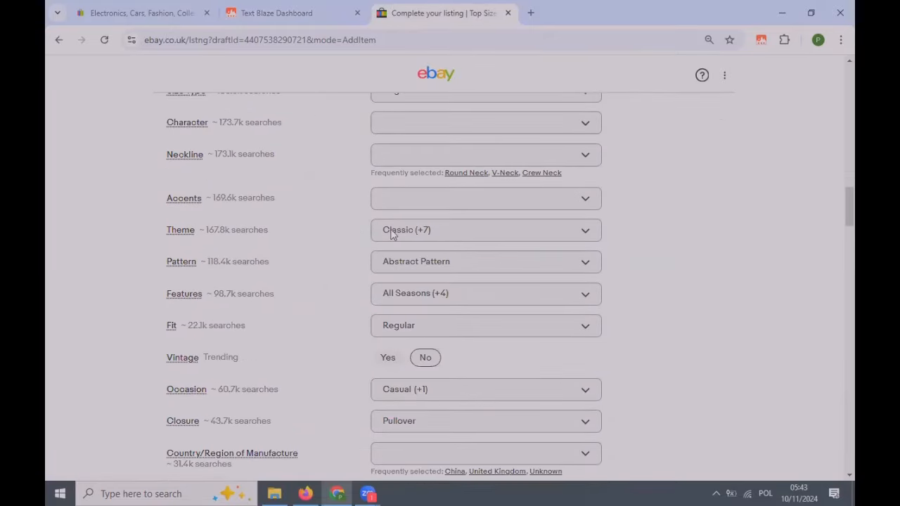
click(392, 234)
click(341, 260)
scroll(345, 257, down, 2)
click(406, 171)
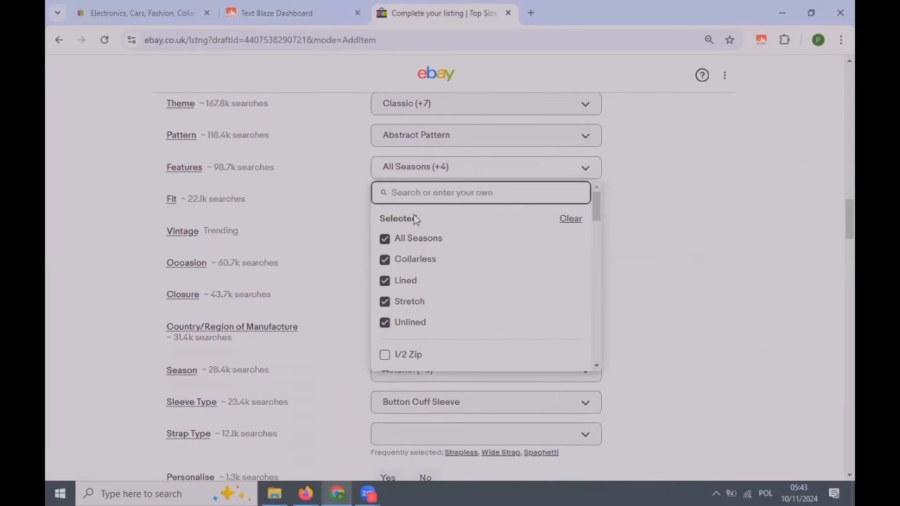
click(346, 214)
Review the listing's condition, description, pricing, scheduling and delivery sections, and return to the photos and video section
scroll(362, 243, down, 1)
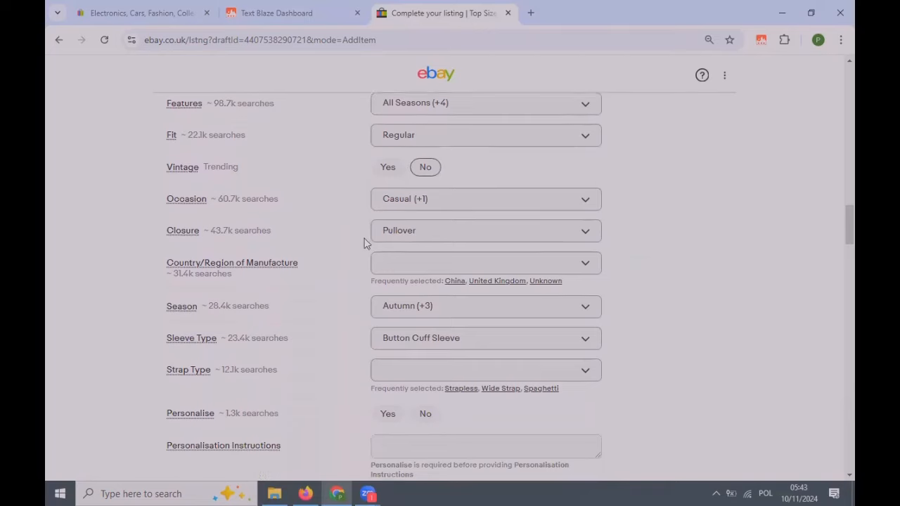
scroll(364, 243, down, 8)
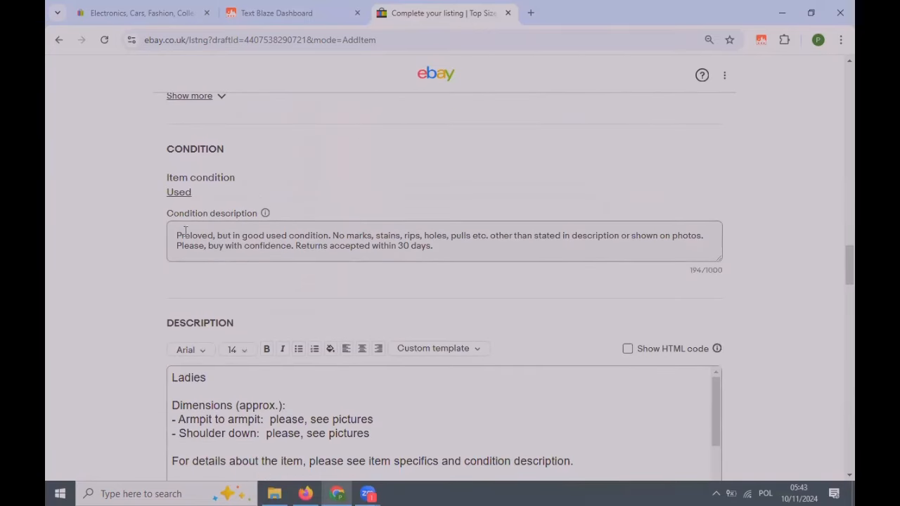
scroll(323, 270, down, 3)
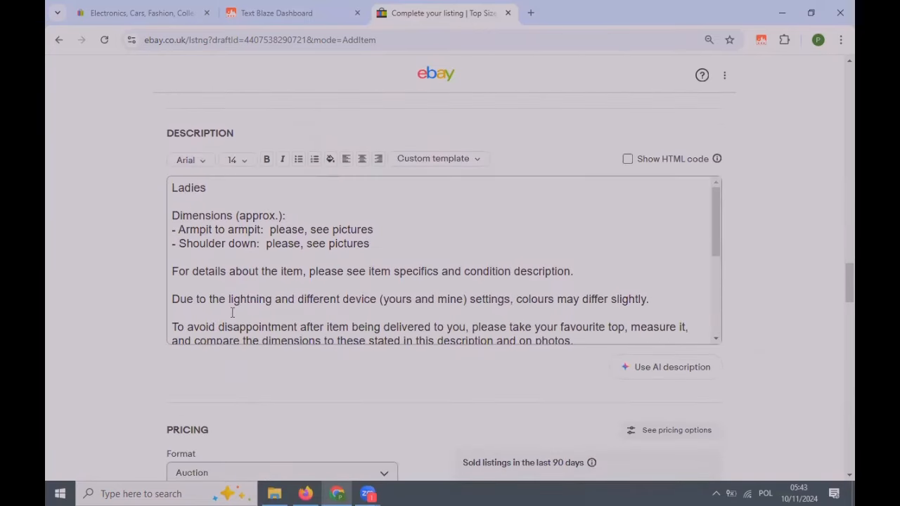
scroll(157, 262, down, 5)
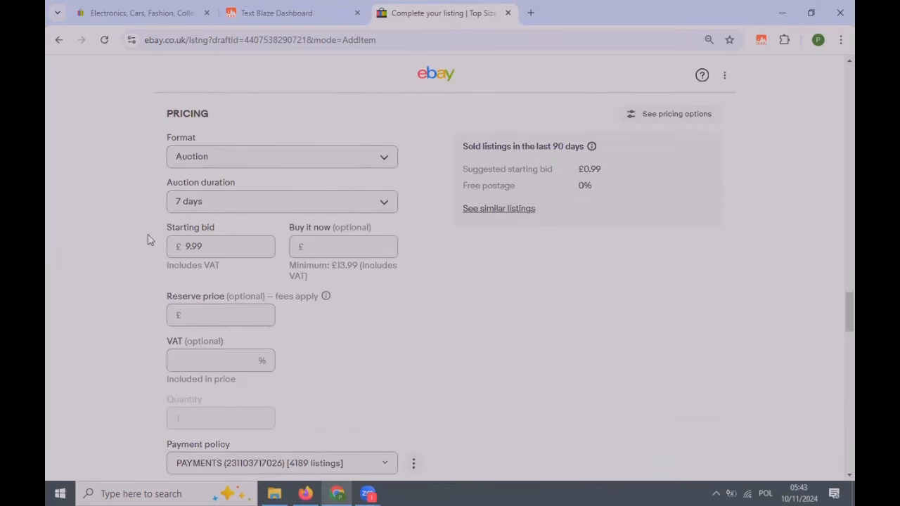
scroll(147, 258, down, 6)
scroll(303, 176, up, 2)
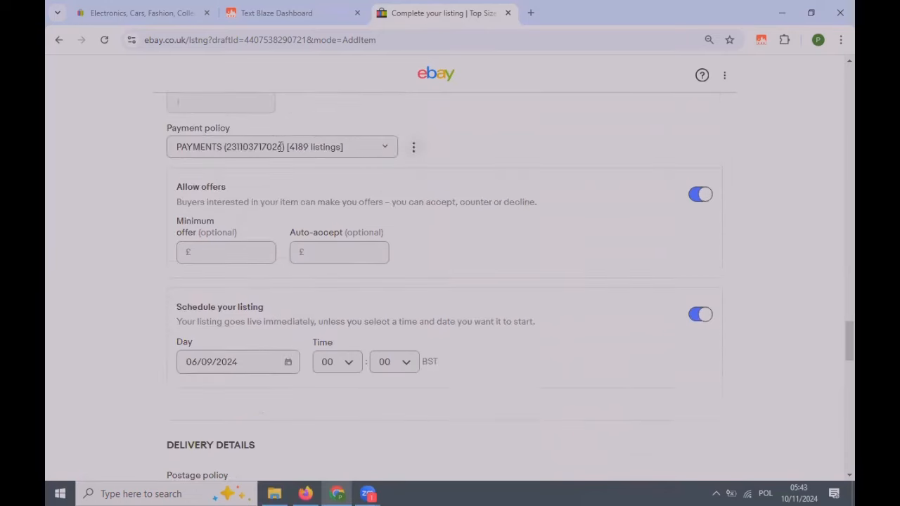
scroll(265, 215, down, 4)
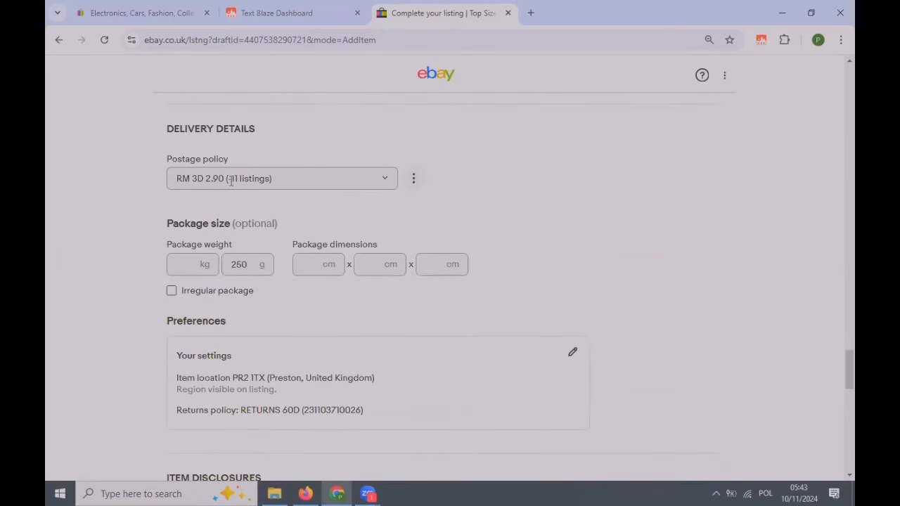
scroll(137, 205, up, 20)
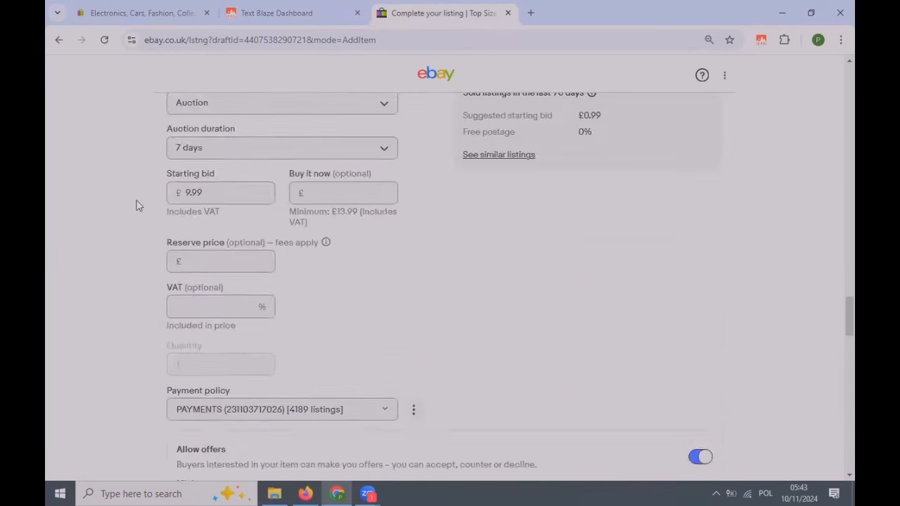
scroll(138, 205, up, 4)
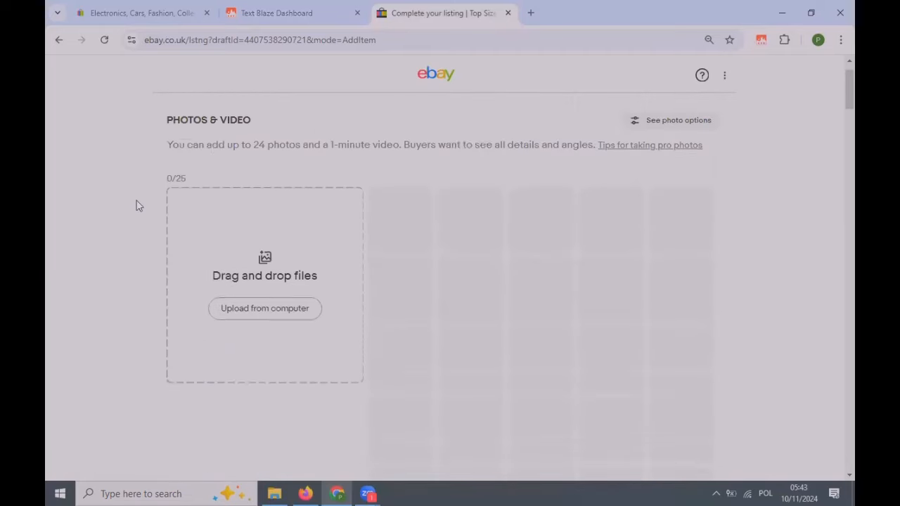
scroll(171, 201, down, 1)
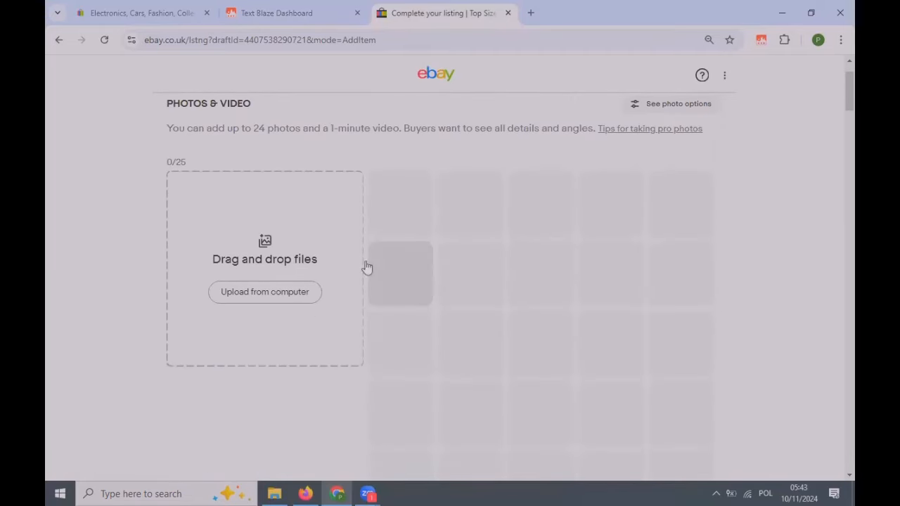